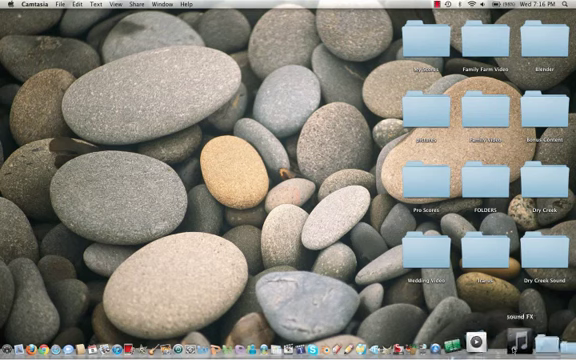
Step: Browse the Applications grid down to QuickTime Player, MPlayerX and VLC, then dismiss it
click(523, 347)
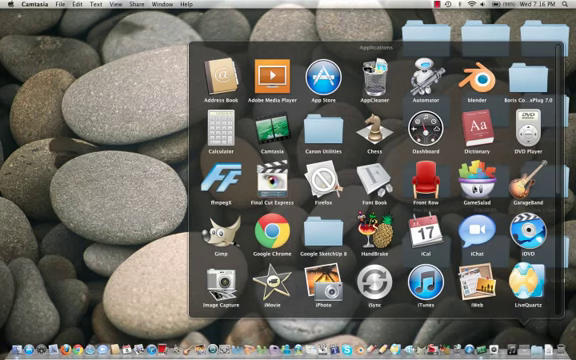
scroll(334, 185, down, 3)
scroll(352, 150, down, 3)
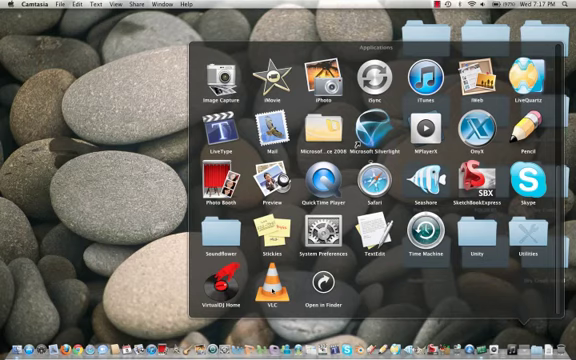
click(145, 281)
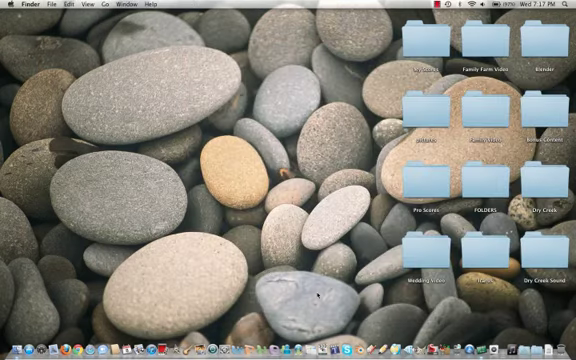